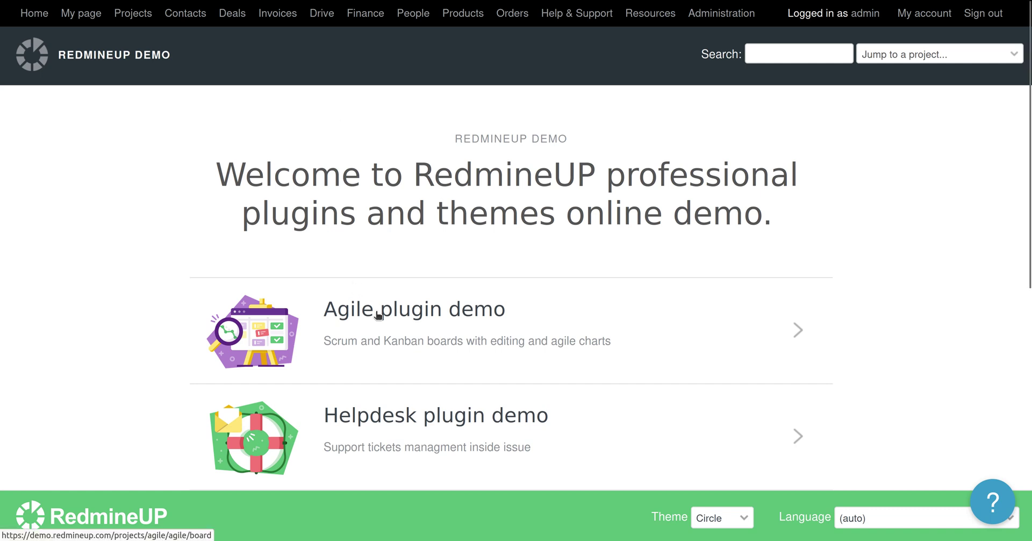
Open the Agile plugin demo's Default board and highlight the 'New' column heading.
{"action": "left_click", "coordinate": [378, 316]}
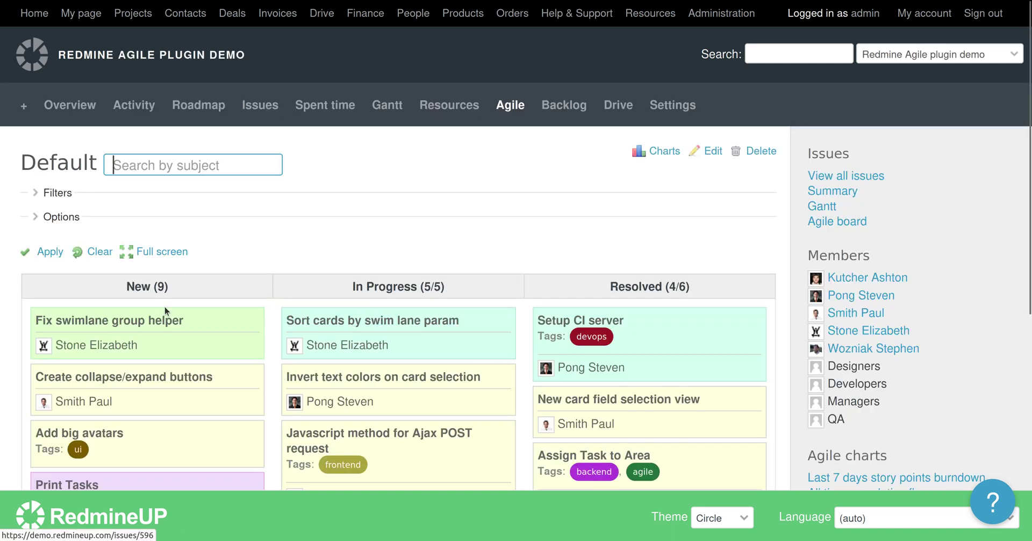
{"action": "triple_click", "coordinate": [141, 280]}
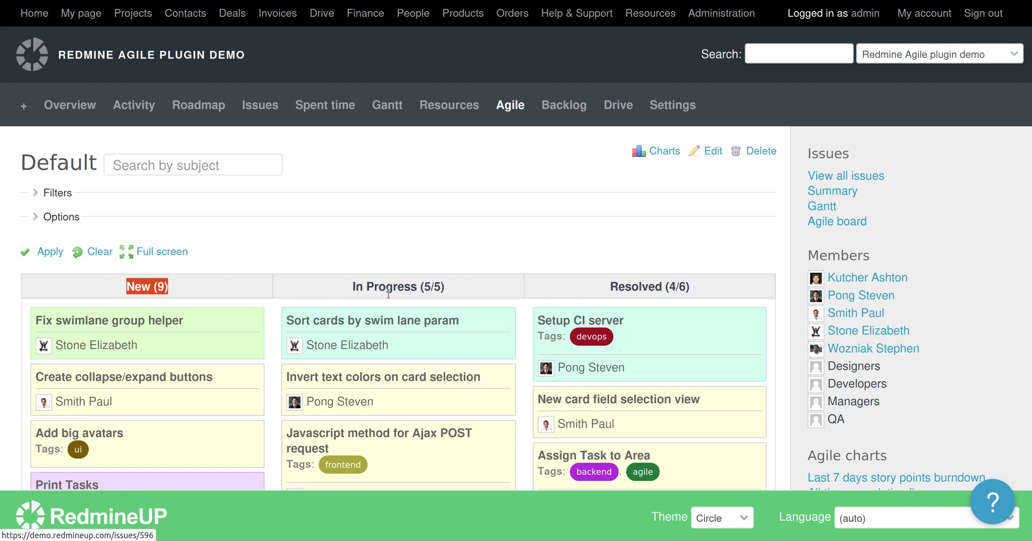
{"action": "double_click", "coordinate": [144, 287]}
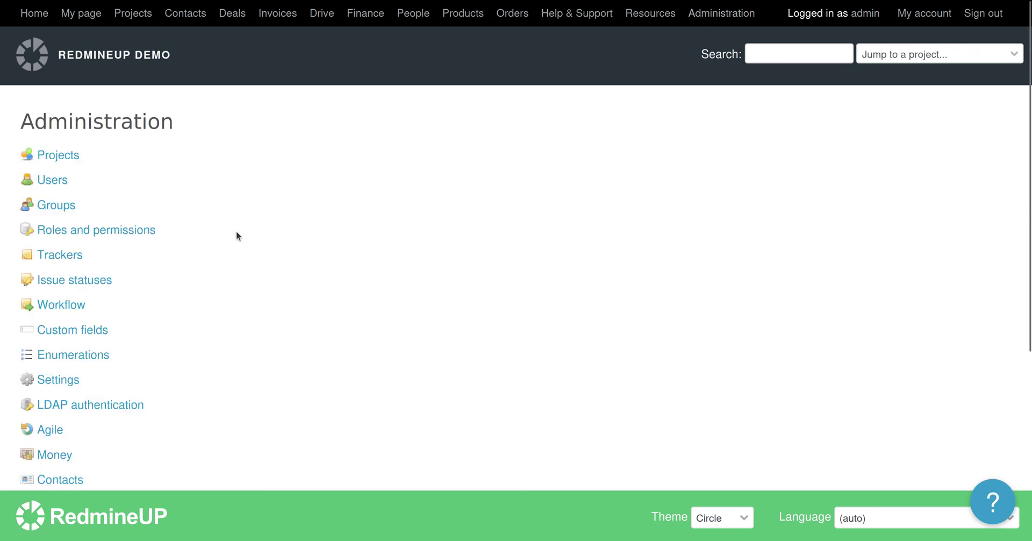
Open the Issue statuses list from Administration.
{"action": "left_click", "coordinate": [93, 281]}
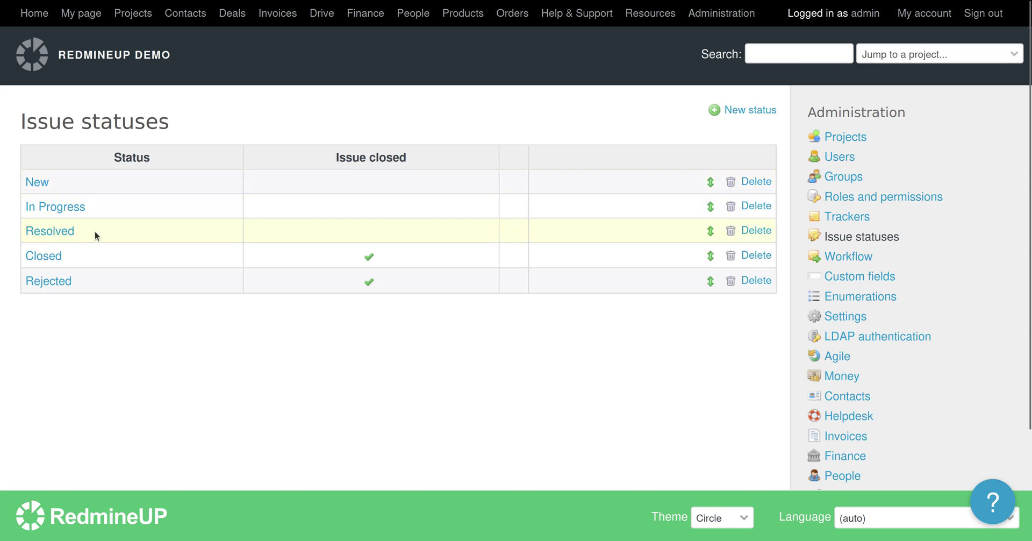
Create an open issue status named 'Testing Status', leaving 'Issue closed' unchecked.
{"action": "left_click", "coordinate": [757, 110]}
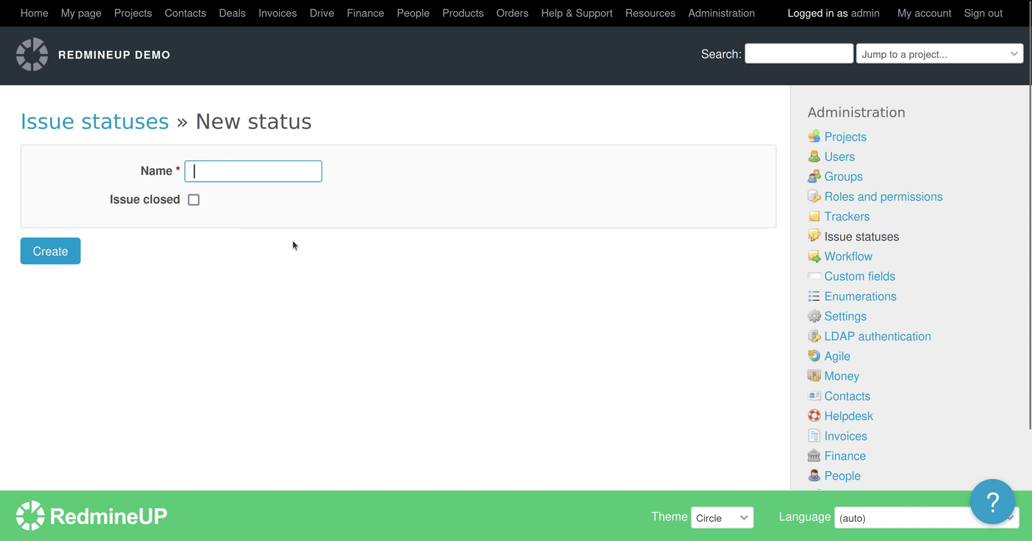
{"action": "left_click", "coordinate": [272, 170]}
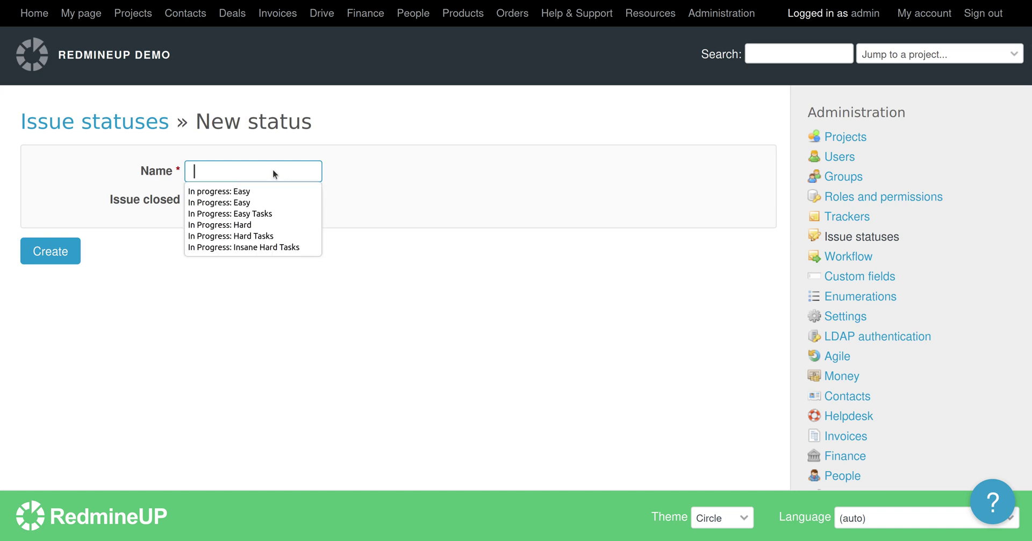
{"action": "left_click", "coordinate": [237, 307]}
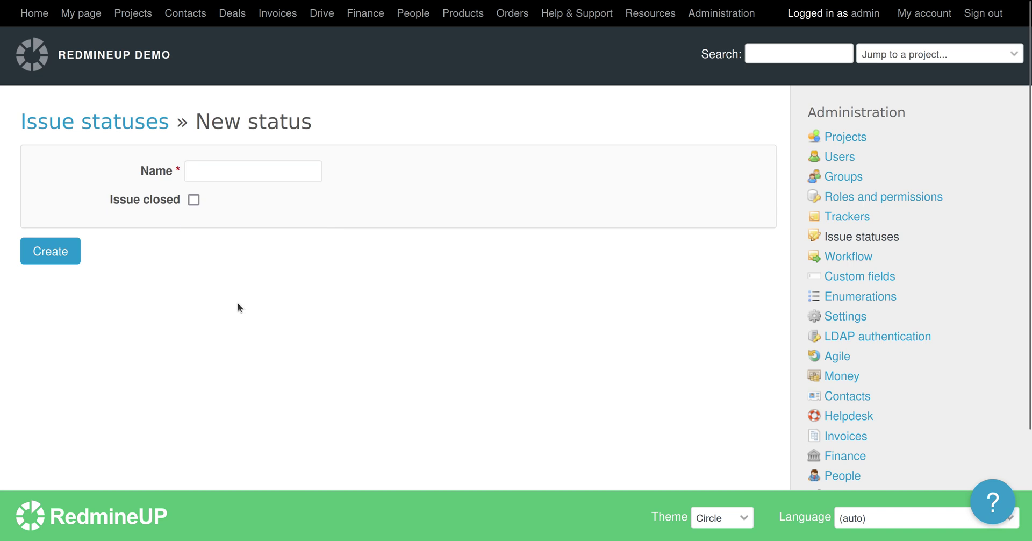
{"action": "left_click", "coordinate": [258, 176]}
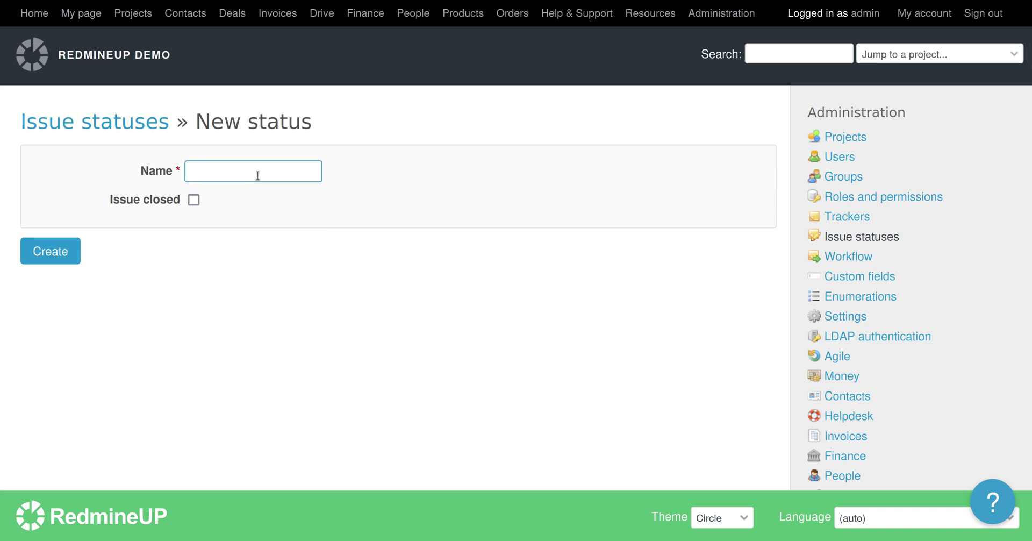
{"action": "type", "text": "Testing Stat"}
{"action": "type", "text": "us"}
{"action": "left_click", "coordinate": [243, 308]}
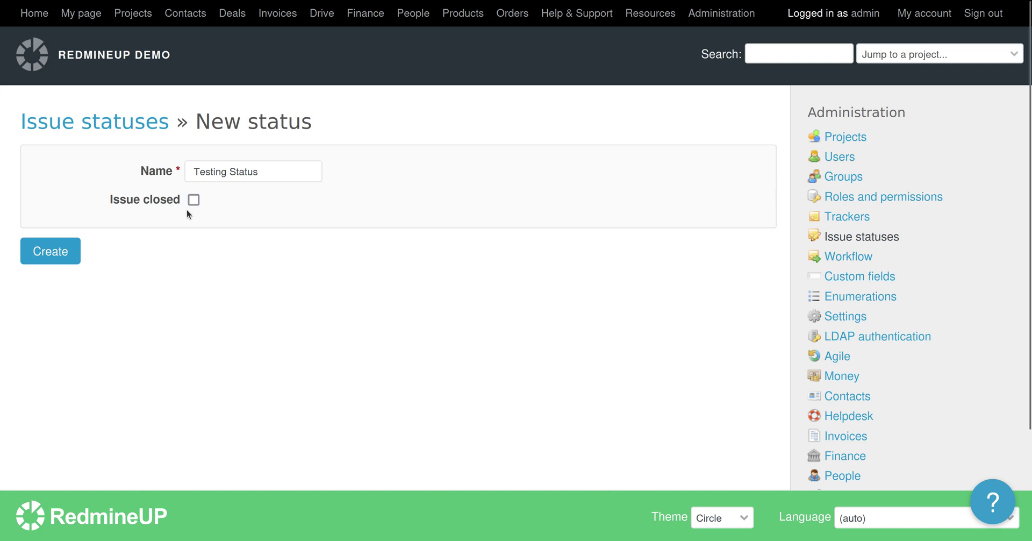
{"action": "left_click", "coordinate": [63, 253]}
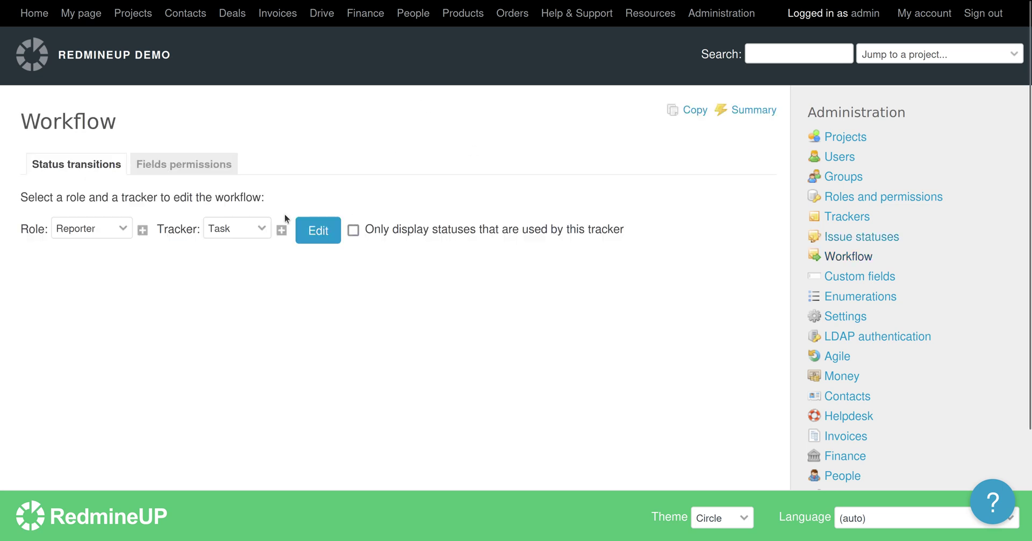
Bring up the Workflow page's list of roles to choose from.
{"action": "left_click", "coordinate": [114, 228]}
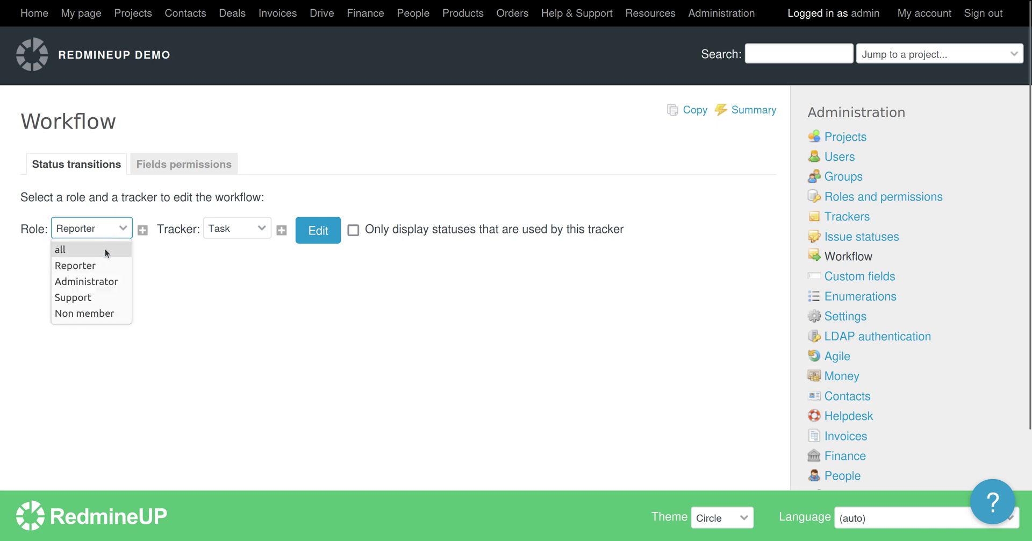
Show the workflow transition table for Role 'all' and Tracker 'all'.
{"action": "left_click", "coordinate": [105, 250]}
{"action": "left_click", "coordinate": [247, 230]}
{"action": "left_click", "coordinate": [237, 250]}
{"action": "left_click", "coordinate": [320, 237]}
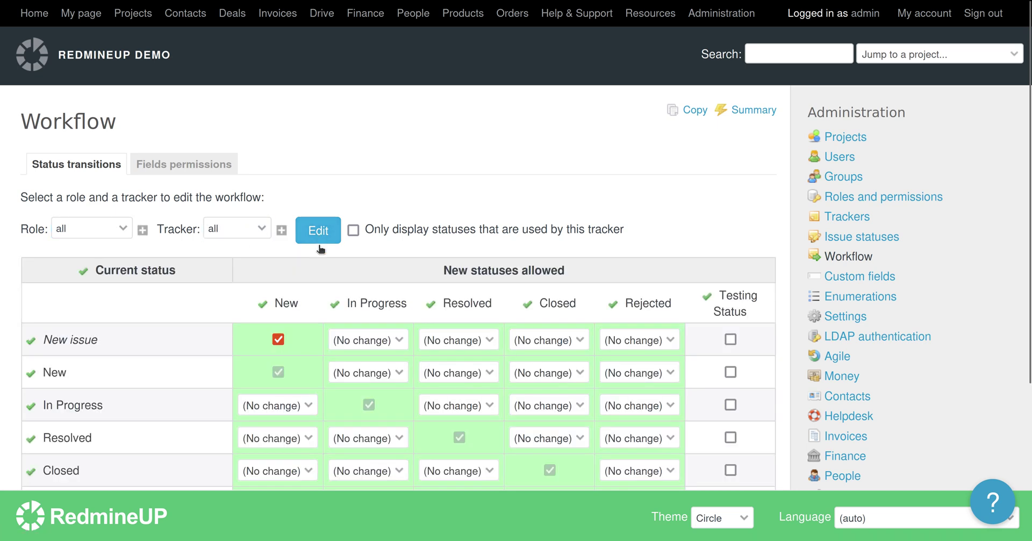
{"action": "scroll", "coordinate": [324, 297], "scroll_direction": "down", "scroll_amount": 2}
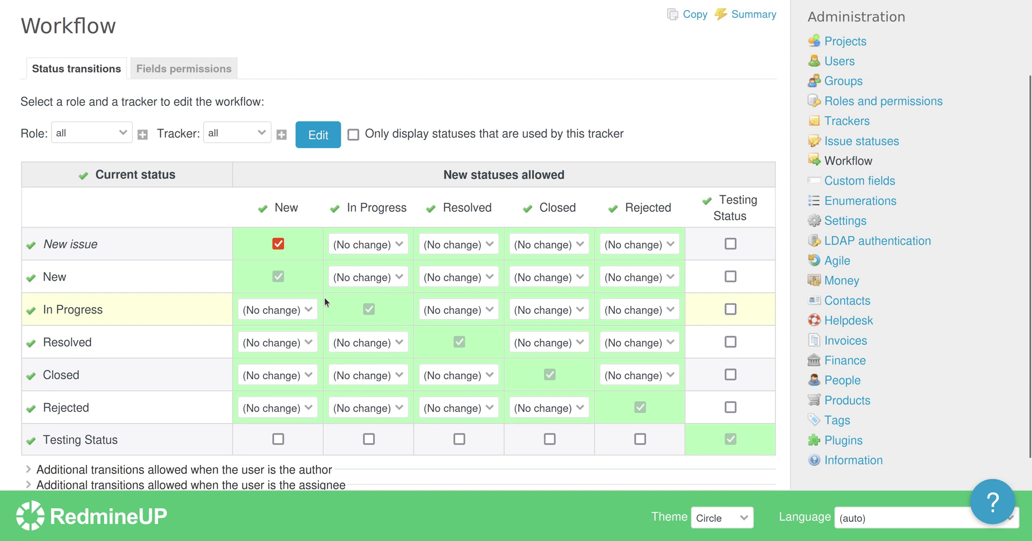
{"action": "scroll", "coordinate": [324, 301], "scroll_direction": "down", "scroll_amount": 2}
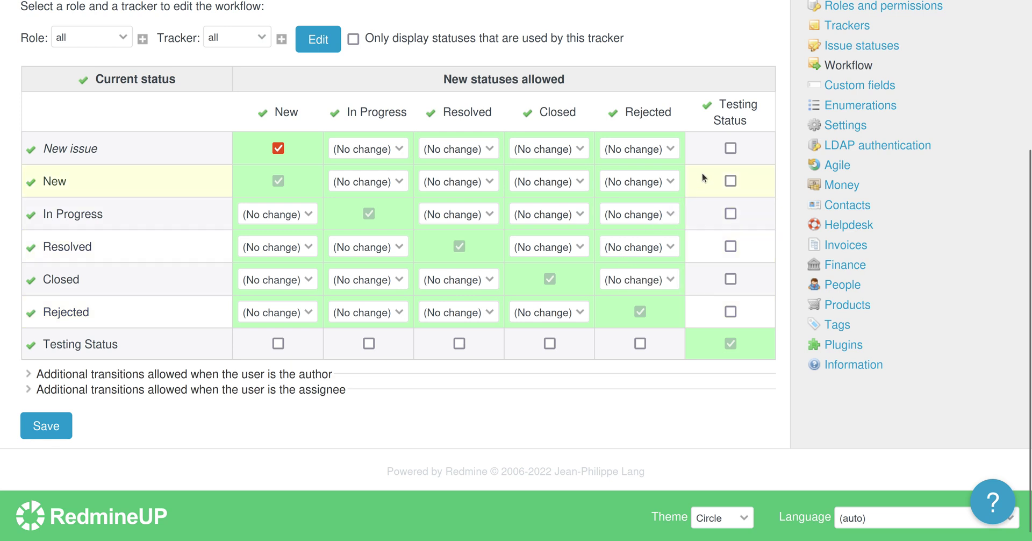
Allow new, New, In Progress, Resolved and Rejected issues to move to Testing Status.
{"action": "left_click", "coordinate": [731, 151]}
{"action": "left_click", "coordinate": [731, 182]}
{"action": "left_click", "coordinate": [732, 215]}
{"action": "left_click", "coordinate": [731, 247]}
{"action": "left_click", "coordinate": [731, 312]}
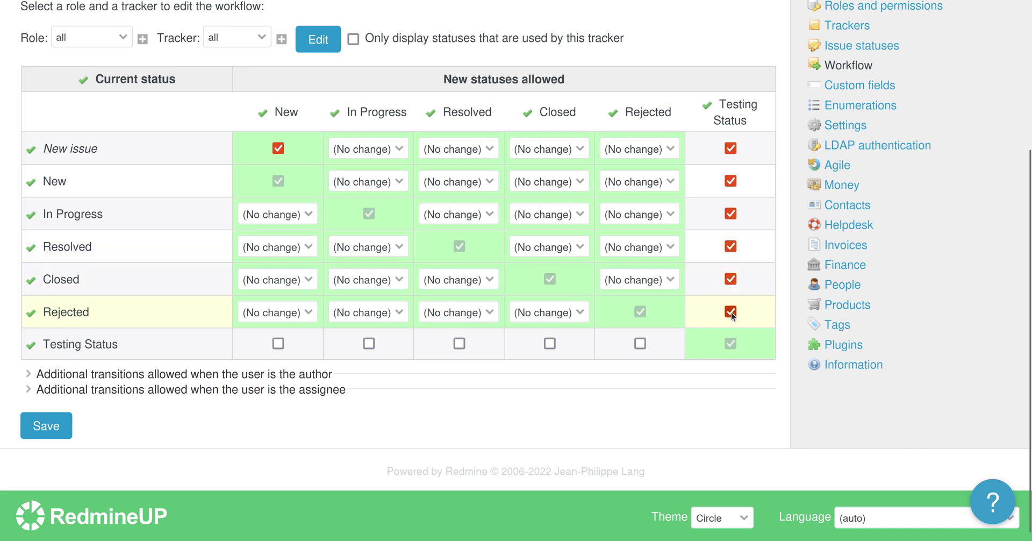
Allow Testing Status to move to Rejected, Closed, Resolved, In Progress and New, and save.
{"action": "left_click", "coordinate": [640, 344]}
{"action": "left_click", "coordinate": [549, 344]}
{"action": "left_click", "coordinate": [460, 344]}
{"action": "left_click", "coordinate": [369, 344]}
{"action": "left_click", "coordinate": [278, 343]}
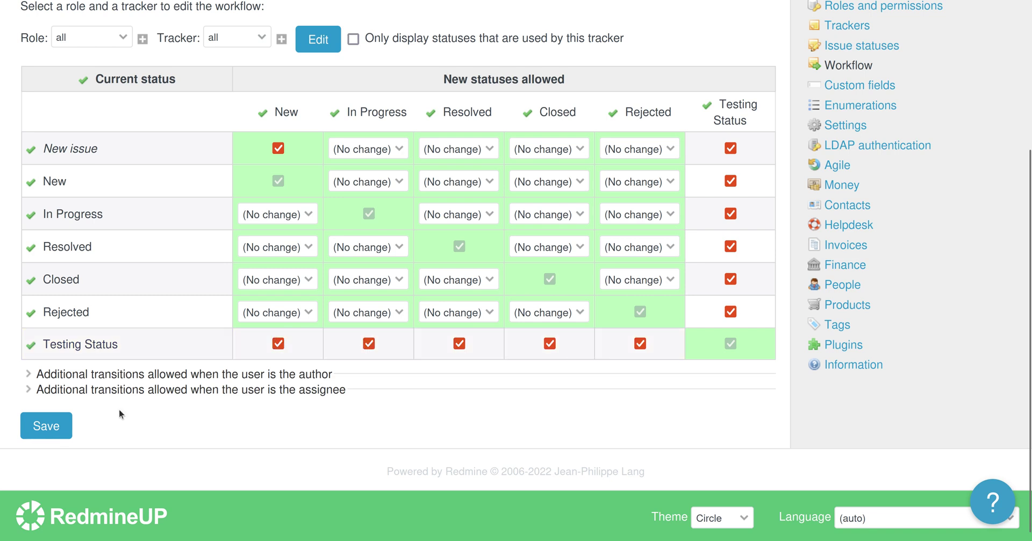
{"action": "left_click", "coordinate": [60, 426]}
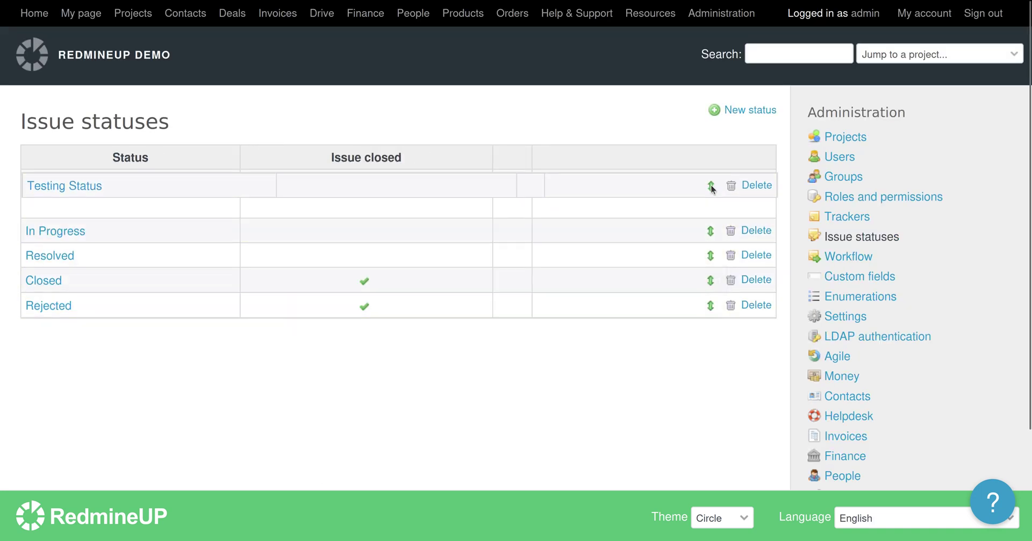
Drag Testing Status up to second place in the issue status order.
{"action": "left_click_drag", "start_coordinate": [708, 307], "coordinate": [711, 184]}
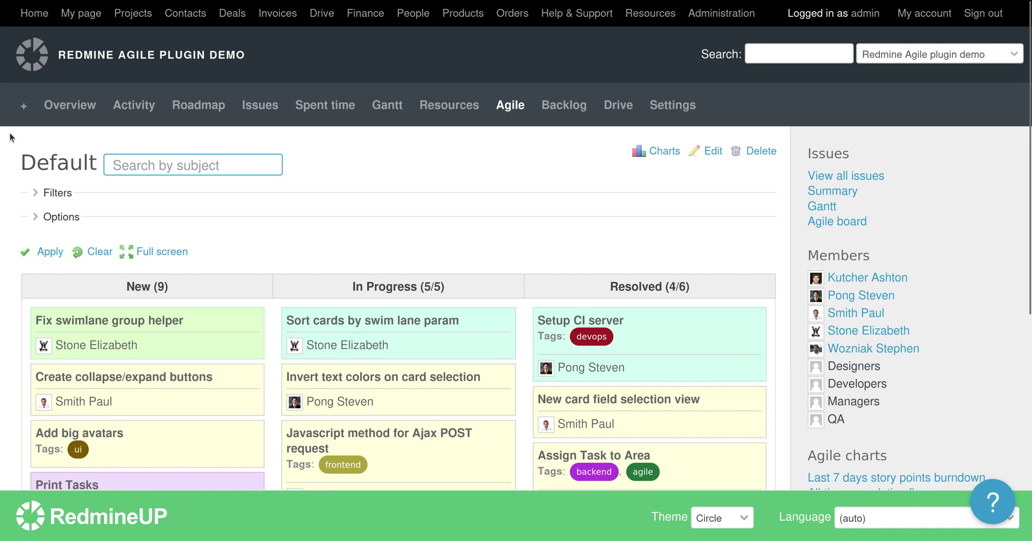
Add Testing Status as a Board column in the Default board options and apply.
{"action": "left_click", "coordinate": [64, 218]}
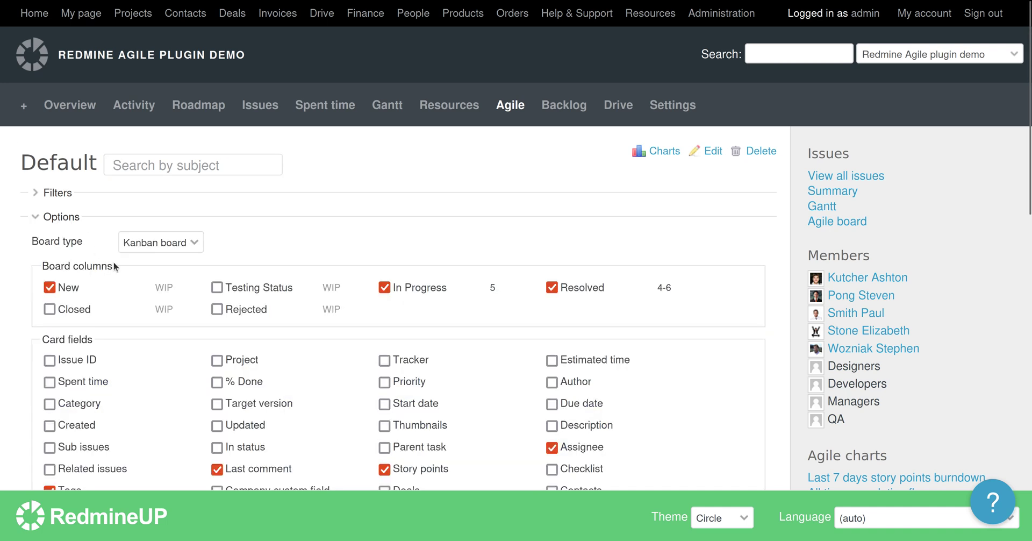
{"action": "triple_click", "coordinate": [85, 266]}
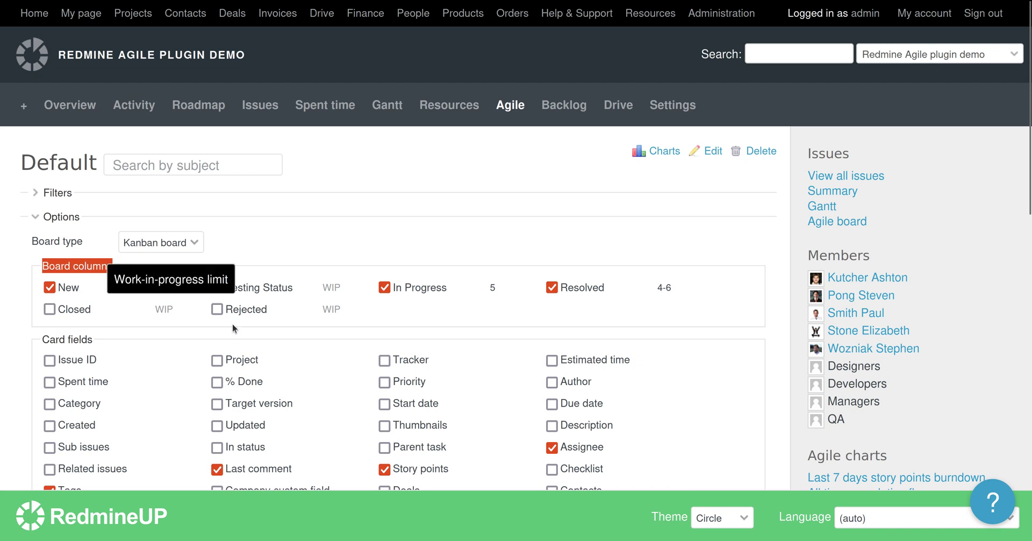
{"action": "left_click", "coordinate": [218, 289]}
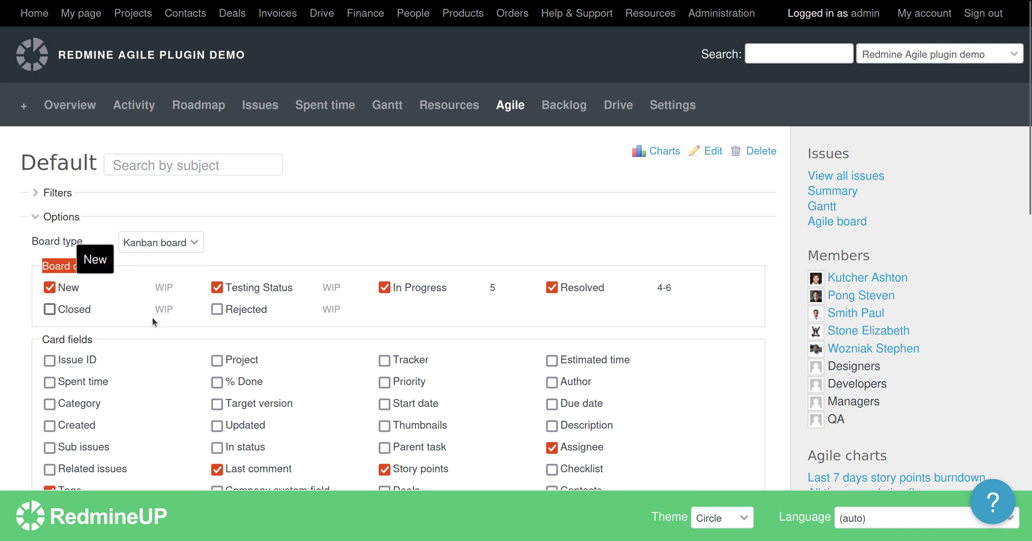
{"action": "scroll", "coordinate": [156, 329], "scroll_direction": "down", "scroll_amount": 3}
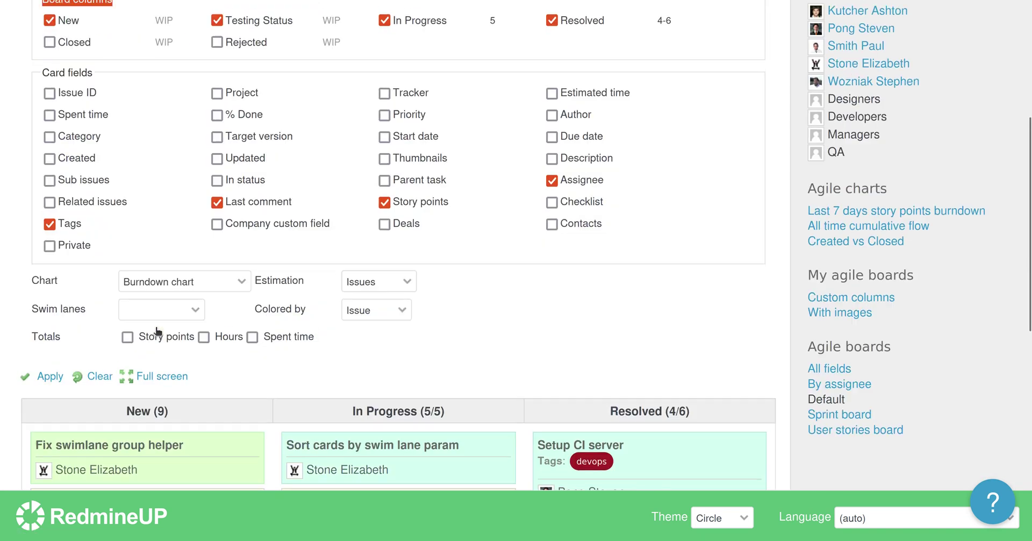
{"action": "left_click", "coordinate": [59, 376]}
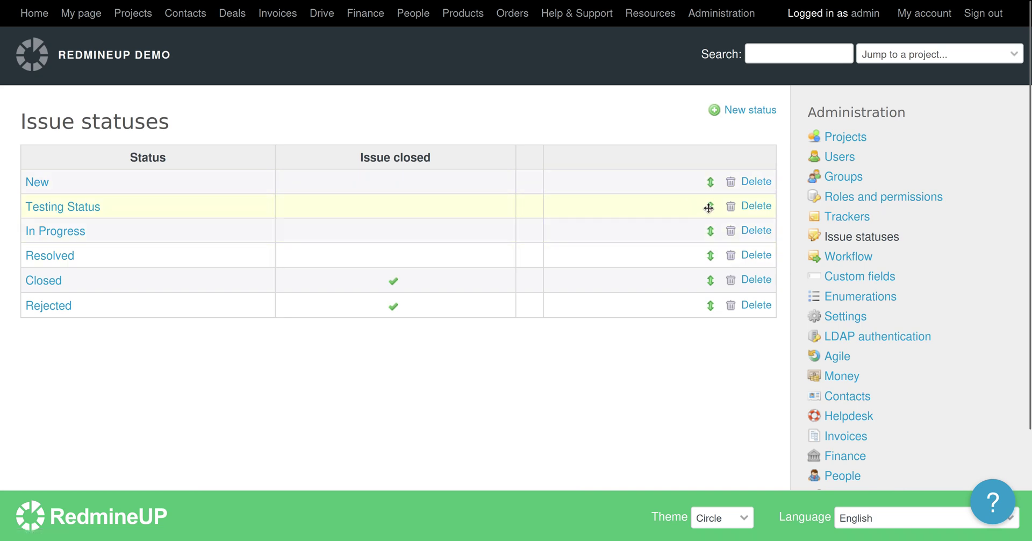
Move Testing Status above New and reload the board so it shows leftmost.
{"action": "left_click_drag", "start_coordinate": [710, 206], "coordinate": [710, 182]}
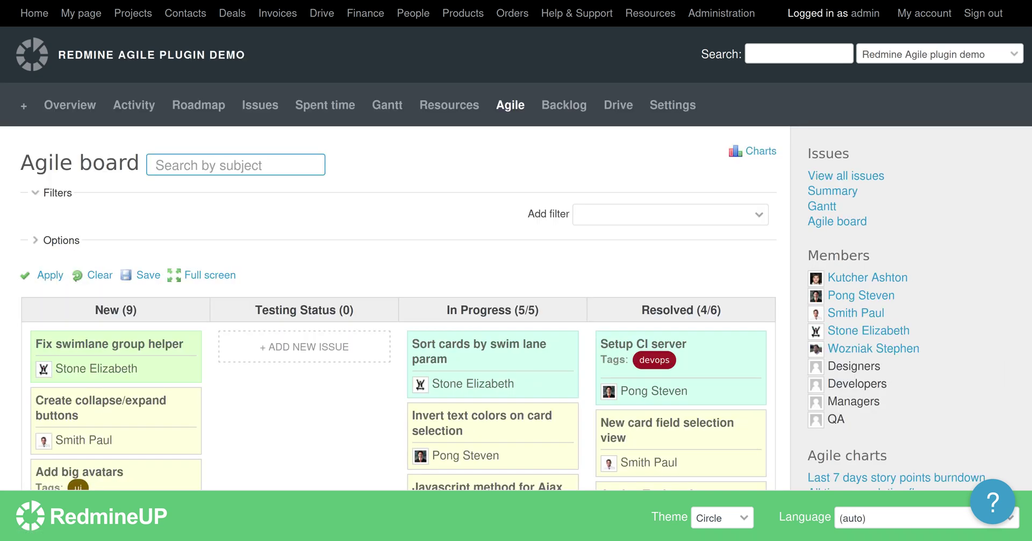
{"action": "key", "text": "F5"}
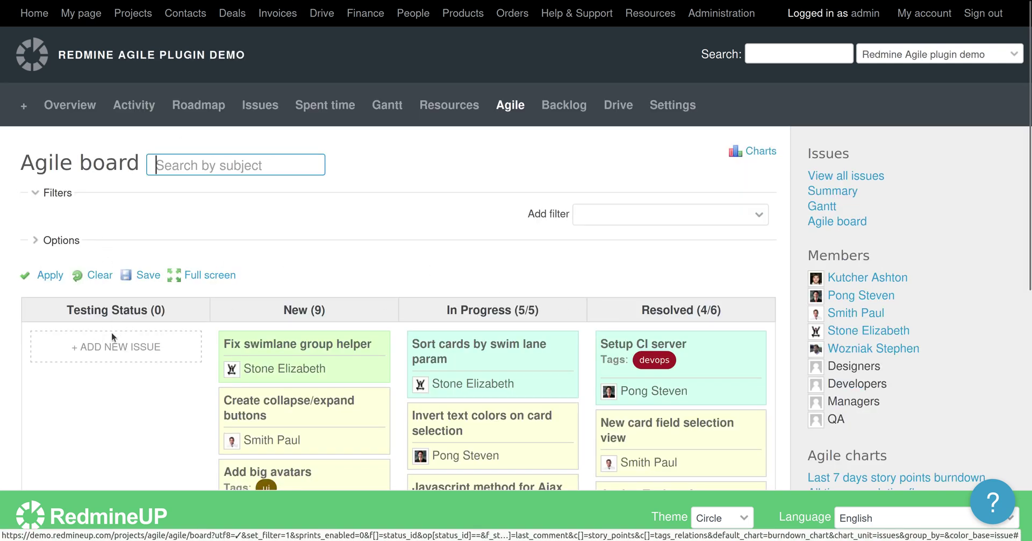
{"action": "scroll", "coordinate": [123, 398], "scroll_direction": "down", "scroll_amount": 2}
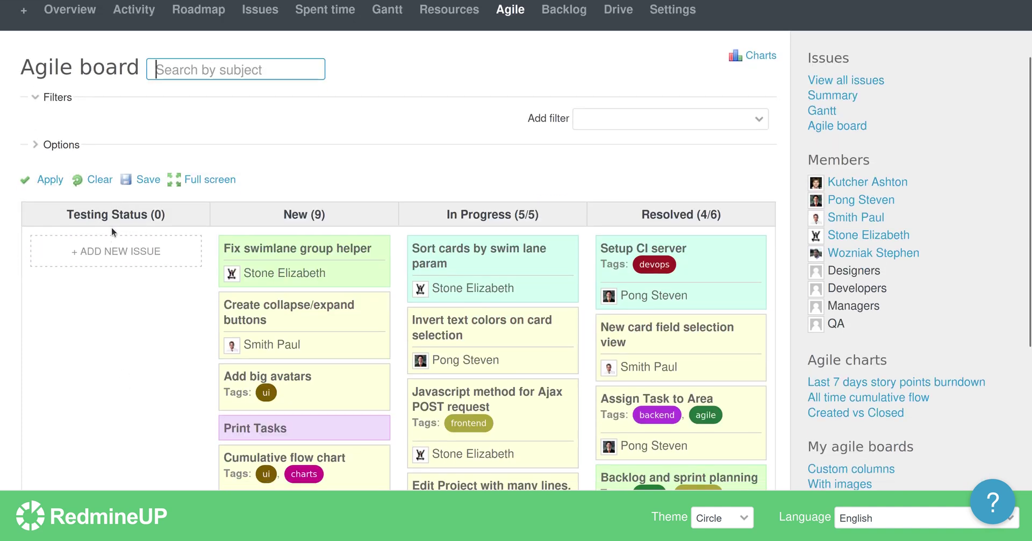
Add a new issue 'Test issue 01' in the Testing Status column.
{"action": "left_click", "coordinate": [161, 248]}
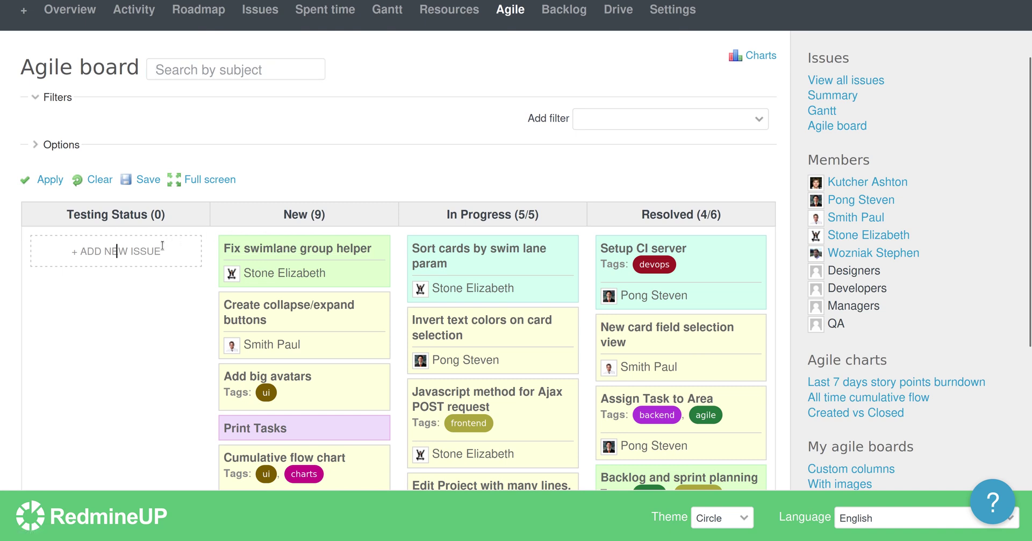
{"action": "type", "text": "Test issue 01"}
{"action": "key", "text": "Return"}
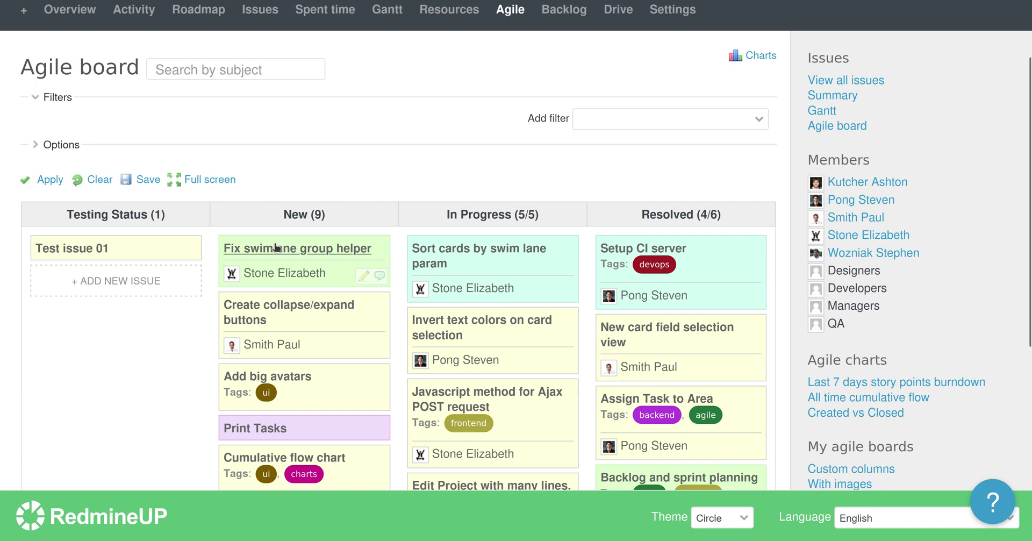
Move 'Fix swimlane group helper', 'Create collapse/expand buttons' and 'Sort cards by swim lane param' into Testing Status.
{"action": "left_click_drag", "start_coordinate": [264, 248], "coordinate": [91, 301]}
{"action": "left_click_drag", "start_coordinate": [314, 256], "coordinate": [118, 344]}
{"action": "left_click_drag", "start_coordinate": [473, 249], "coordinate": [89, 301]}
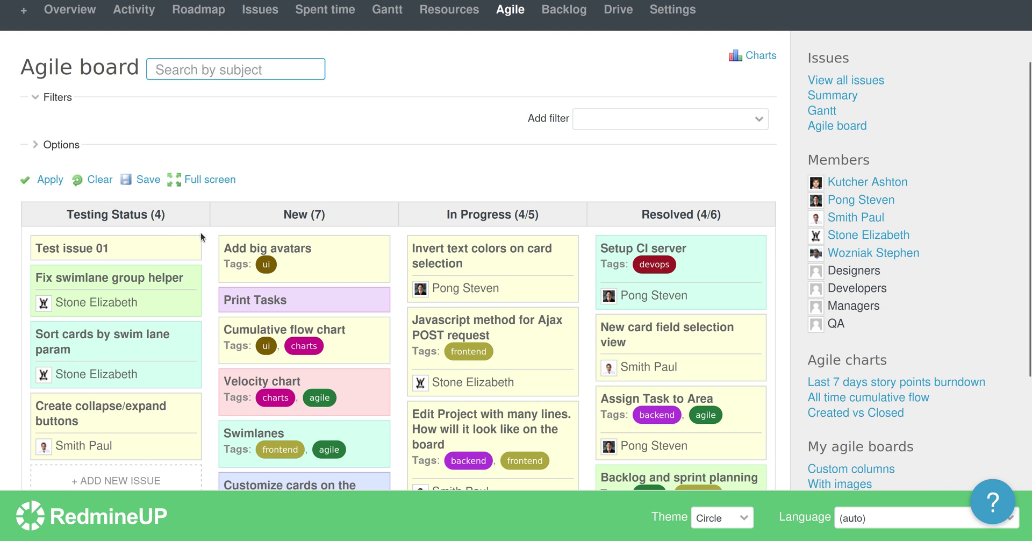
{"action": "scroll", "coordinate": [201, 233], "scroll_direction": "down", "scroll_amount": 3}
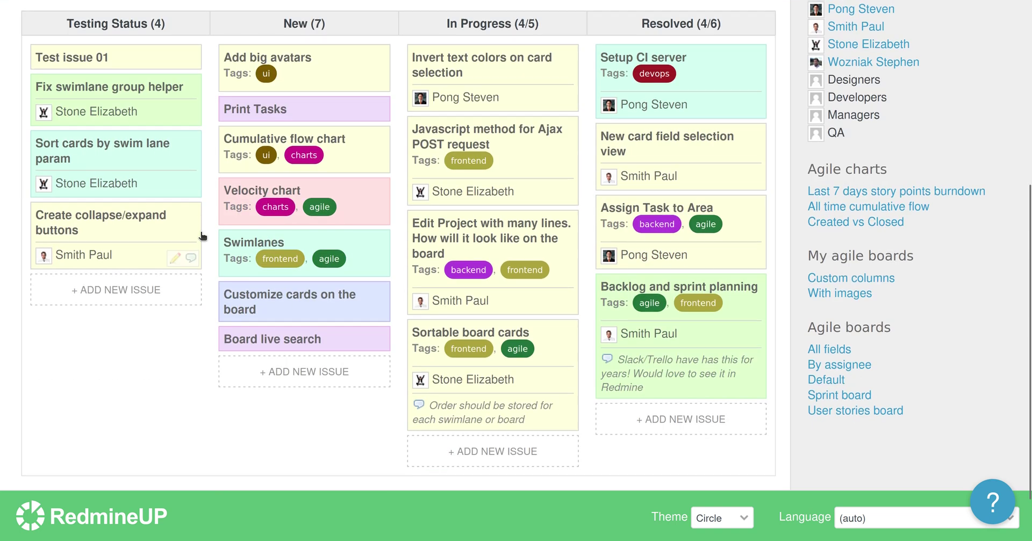
{"action": "scroll", "coordinate": [202, 235], "scroll_direction": "up", "scroll_amount": 3}
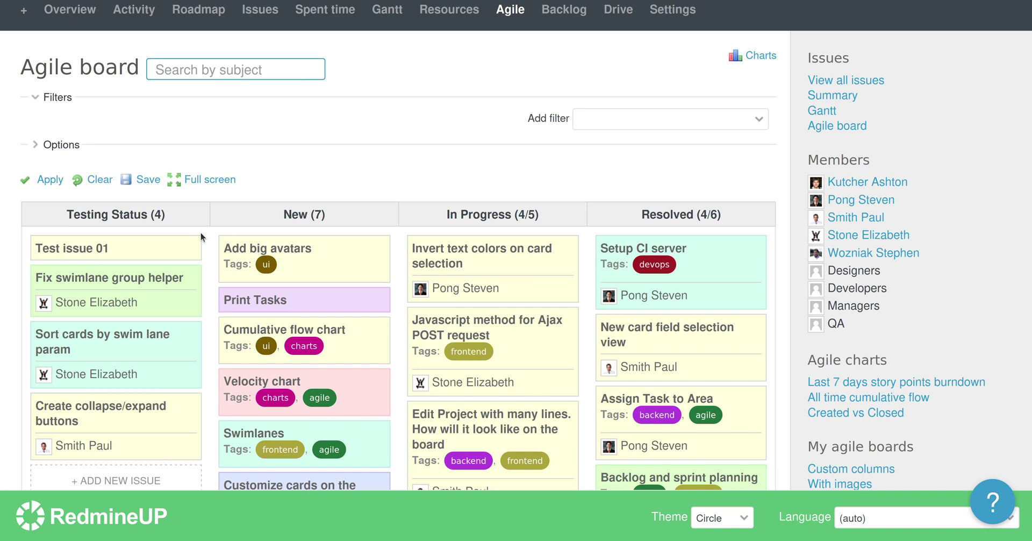